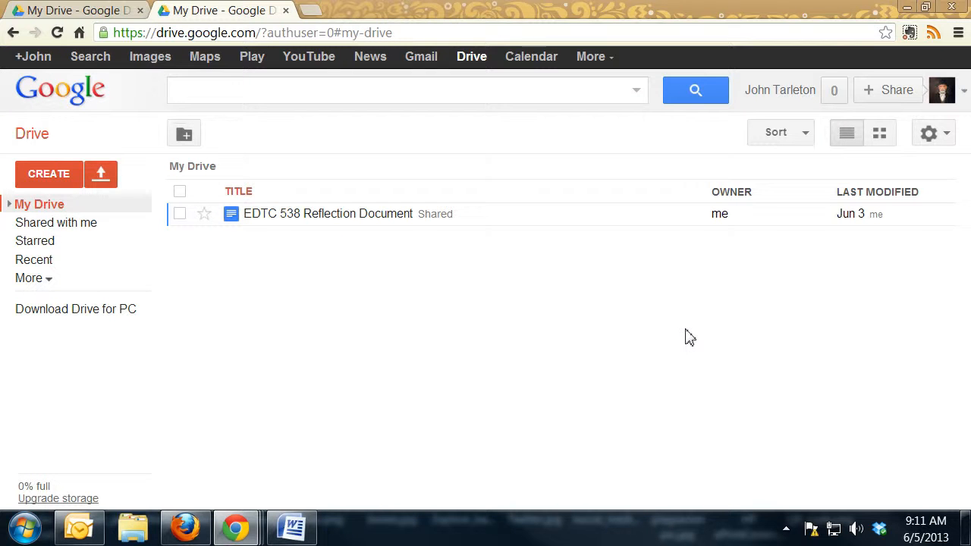
Step: Open the shared document "Example - Group Key Points" and go to the first Key Point Statement
click(89, 231)
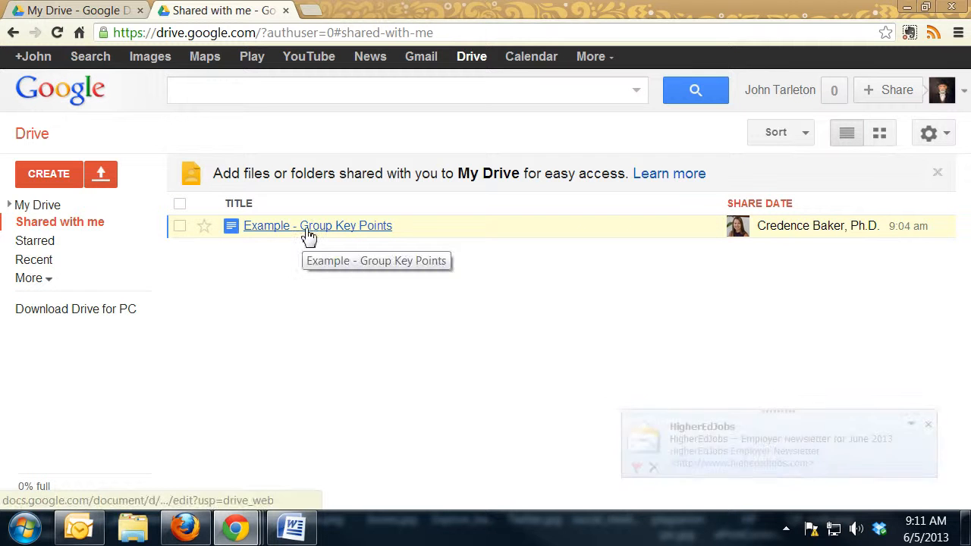
click(346, 230)
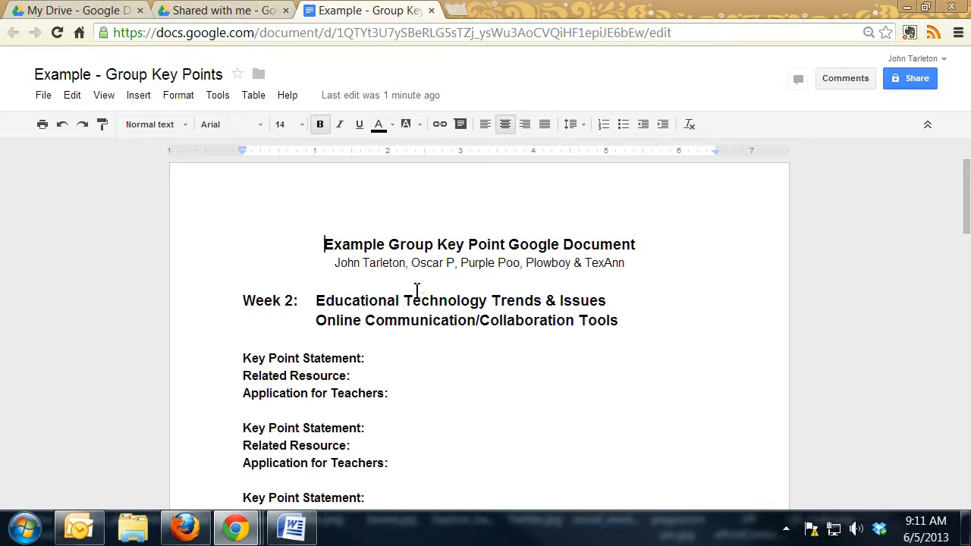
scroll(416, 286, down, 2)
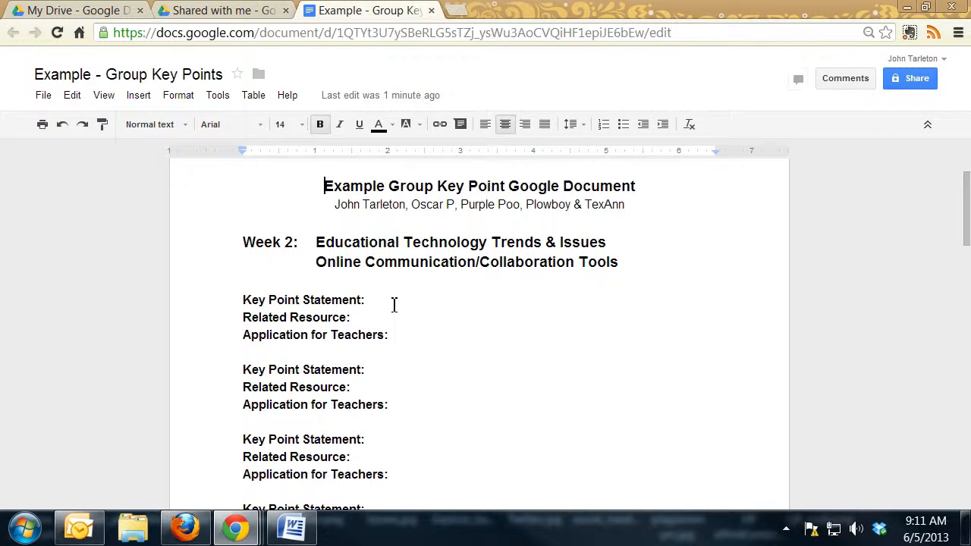
click(394, 304)
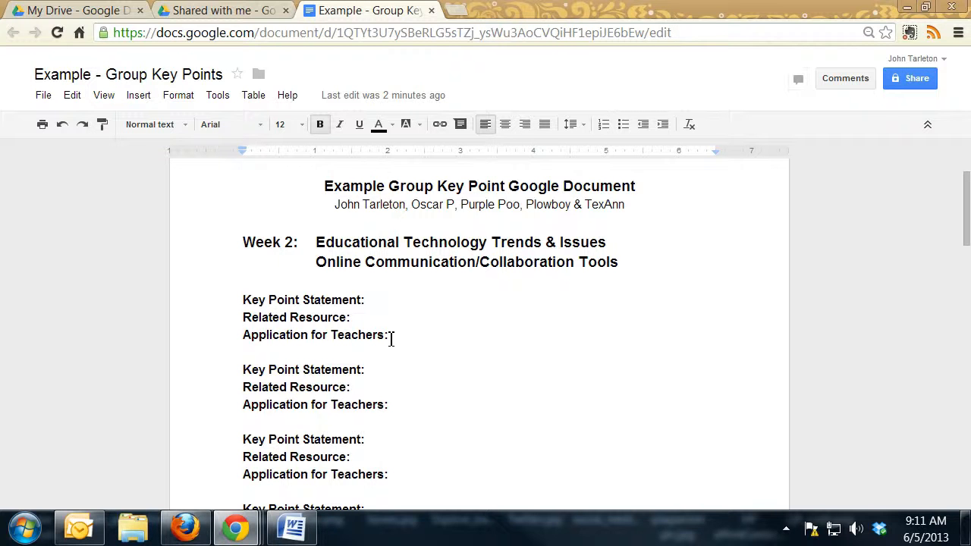
drag(392, 337, 357, 304)
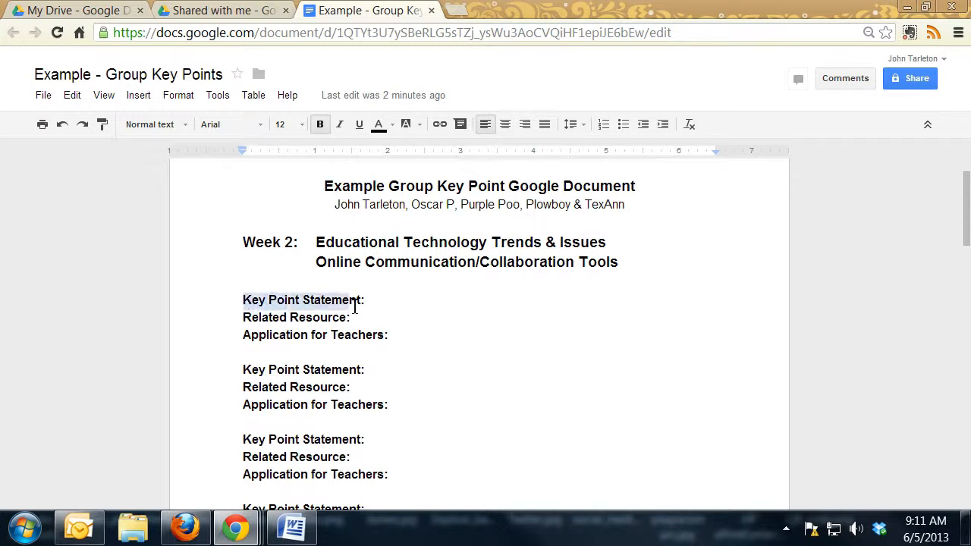
drag(255, 321, 396, 340)
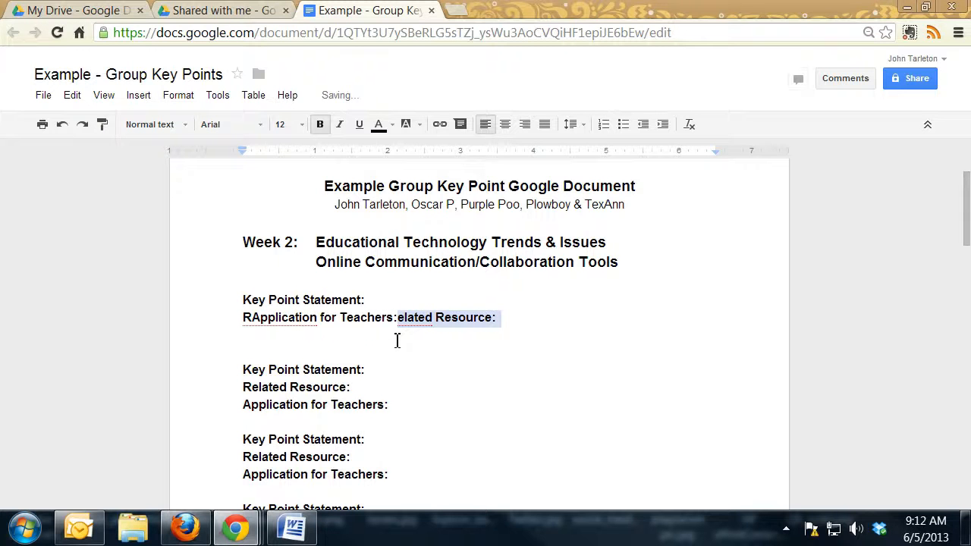
key(ctrl+z)
Step: Enter the first Key Point Statement in italics: "Teachers likely use technology in three ways: as instructional tools, as professional resources, and as learning resources for students."
click(404, 334)
click(395, 318)
click(403, 332)
click(405, 303)
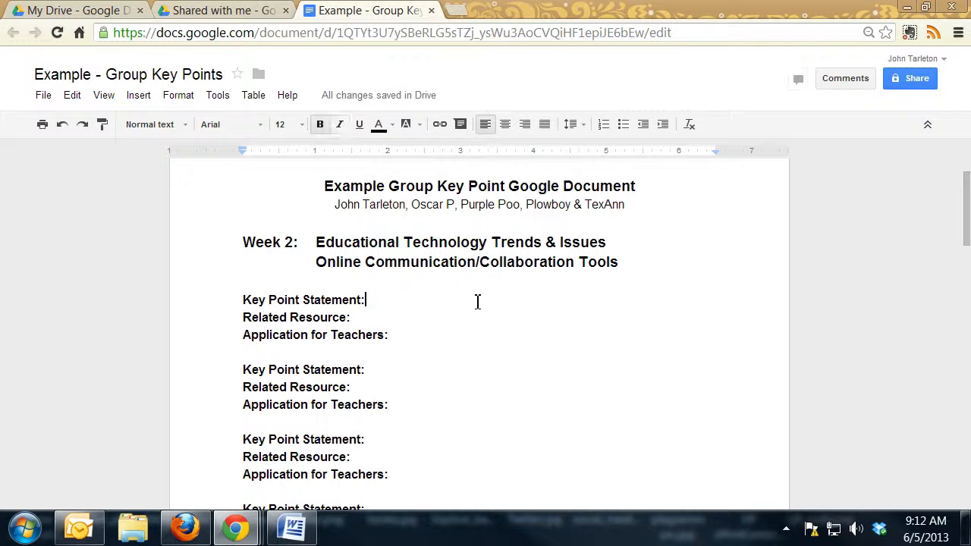
text(Teachers likely use technology in three ways: as instructional tools, as professional resources, and as learning resources for students)
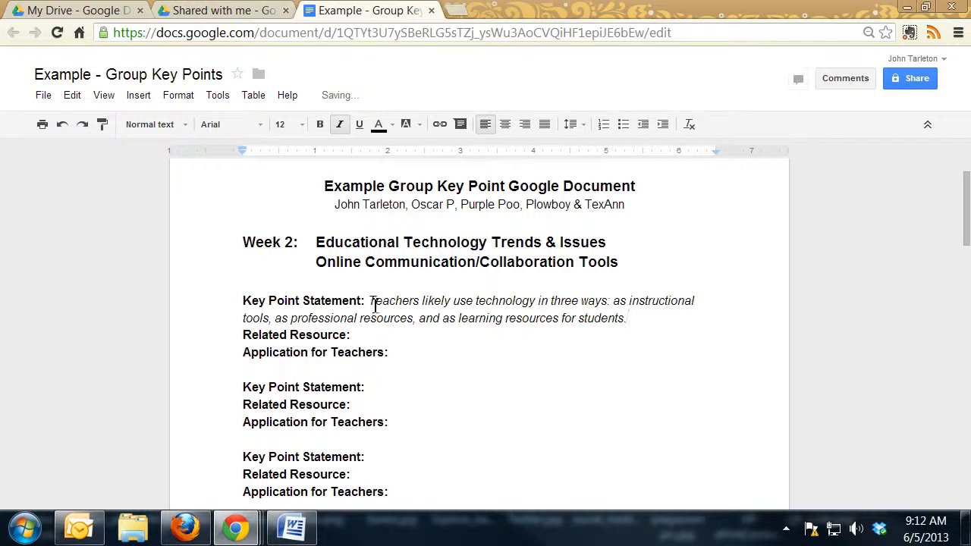
Step: Enter "Related resource and annotation" after the first Related Resource label
click(422, 334)
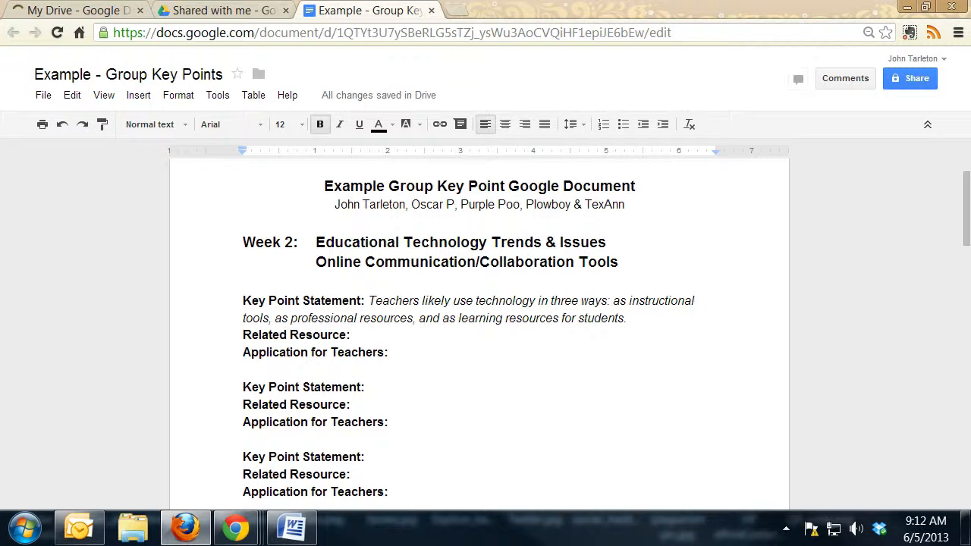
click(503, 339)
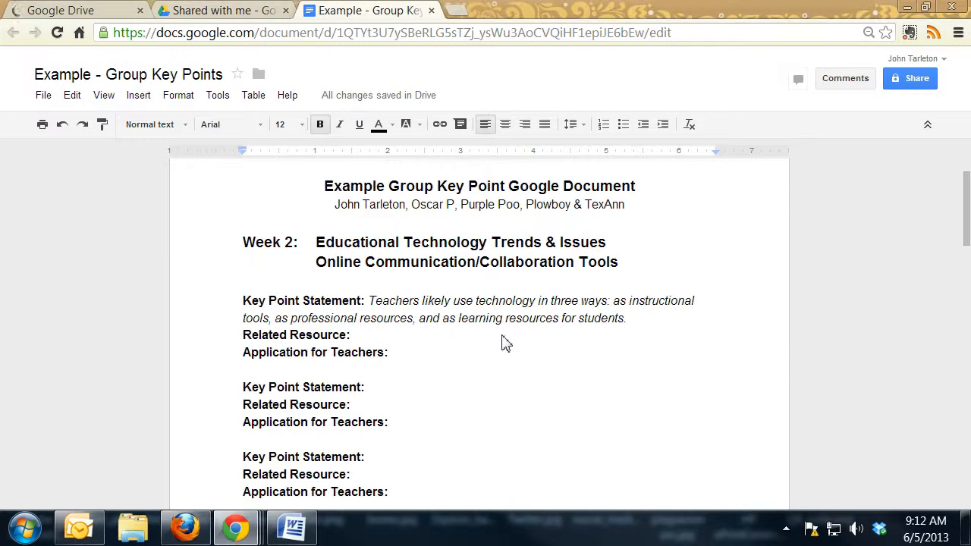
text(Relate)
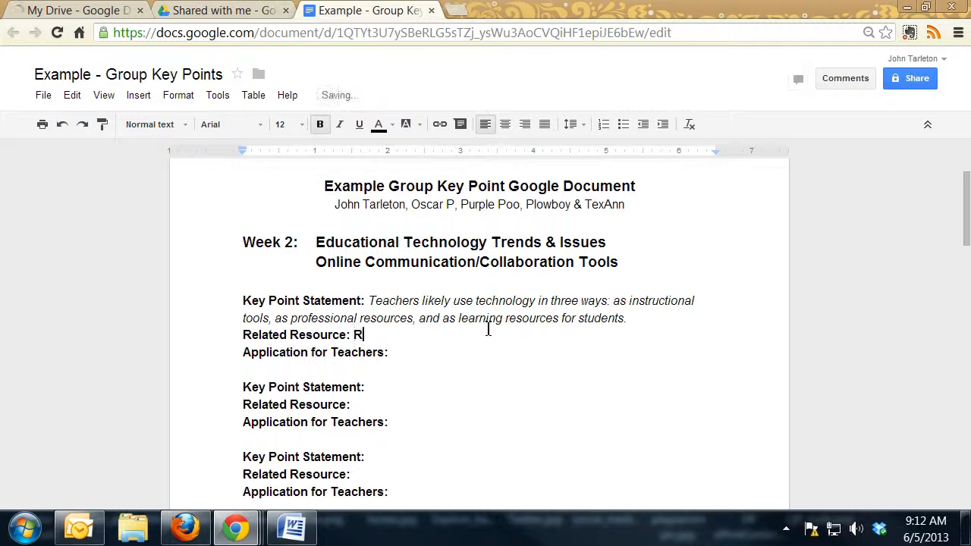
text(d resour)
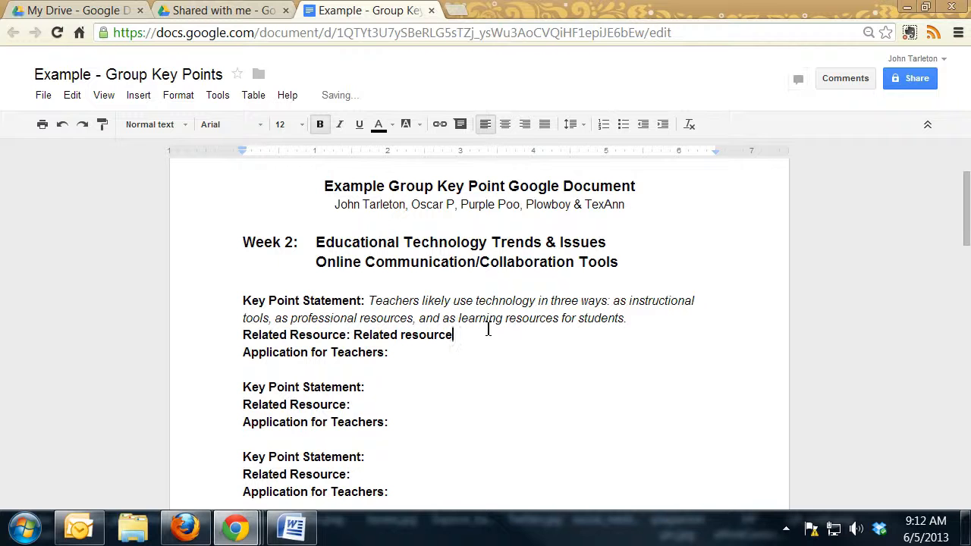
text(ce)
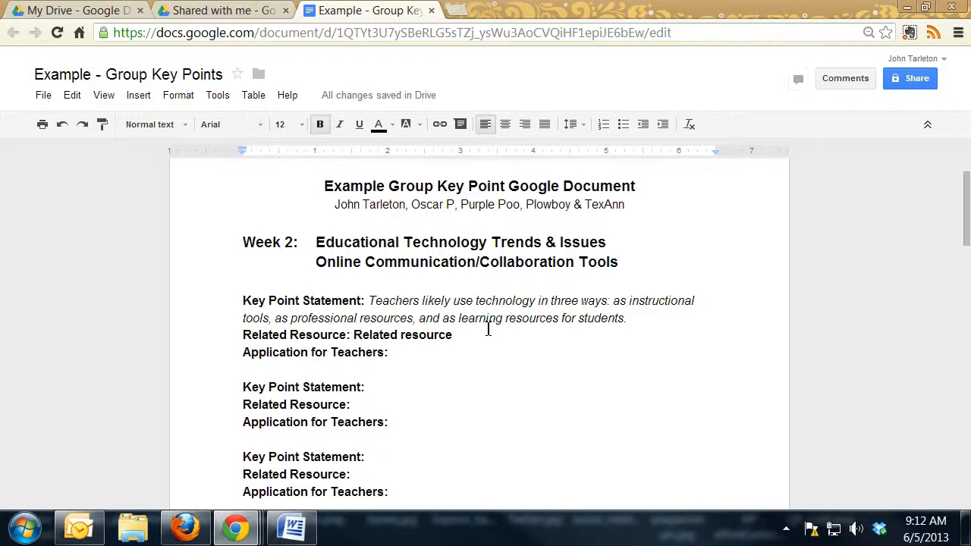
text( and annotation)
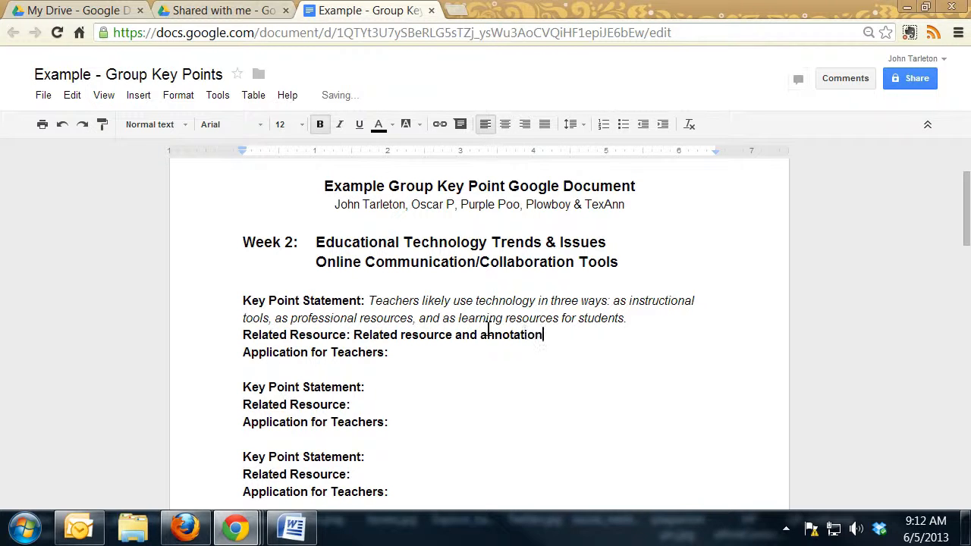
Step: Change the text "Related resource and annotation" from bold to non-bold italics
mouse_move(353, 334)
mouse_down()
mouse_move(556, 324)
mouse_move(559, 334)
mouse_up()
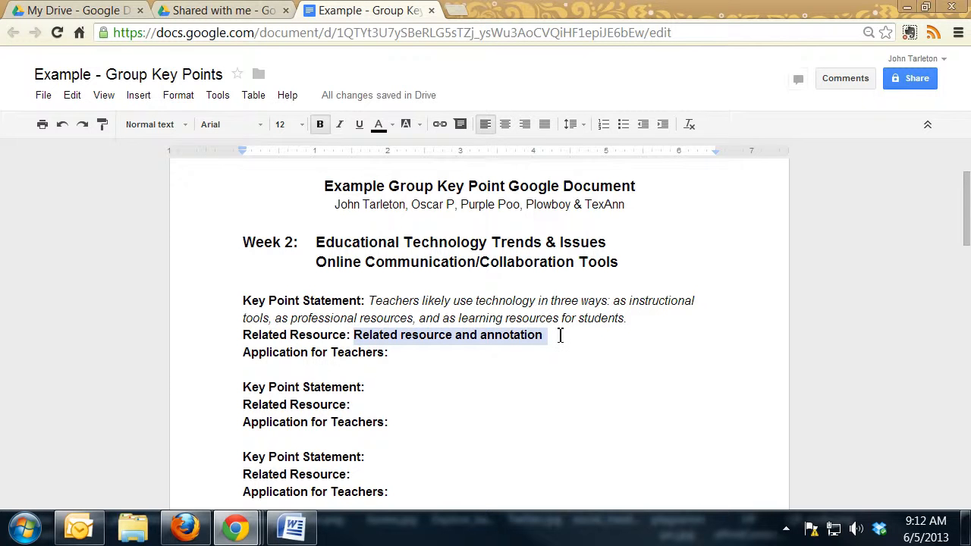
click(319, 124)
click(340, 127)
Step: Enter "How this applies to teachers" after the first Application for Teachers label
click(478, 350)
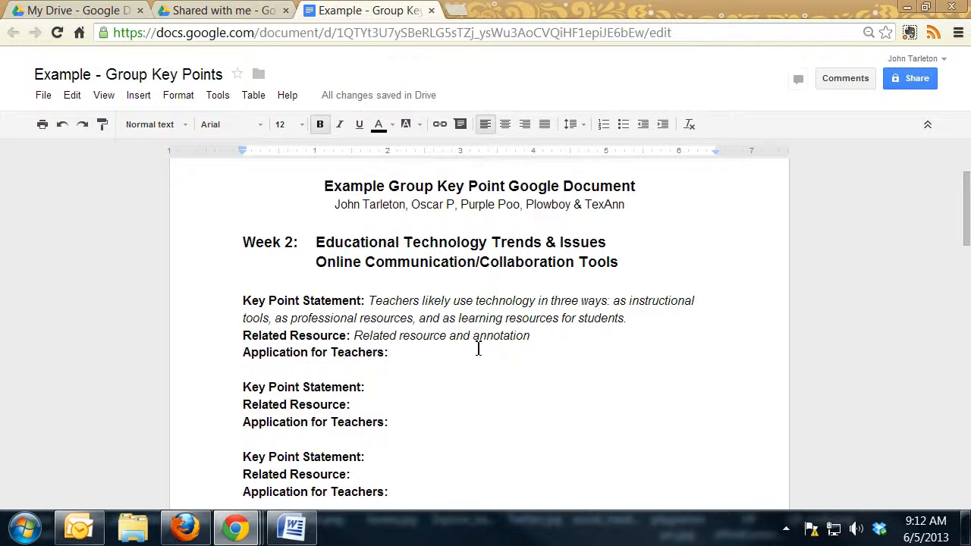
text(How this app)
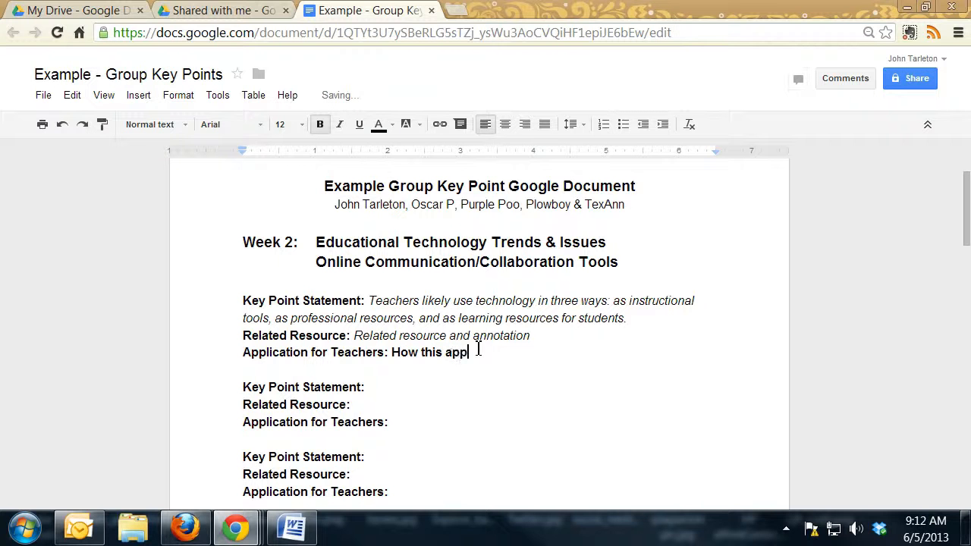
text(ly)
key(BackSpace)
text(ies)
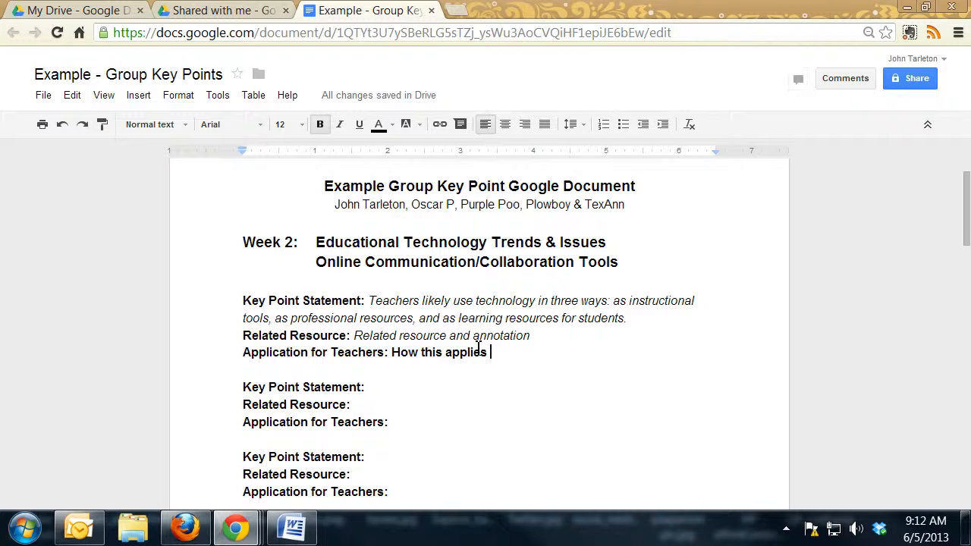
text( to teachers)
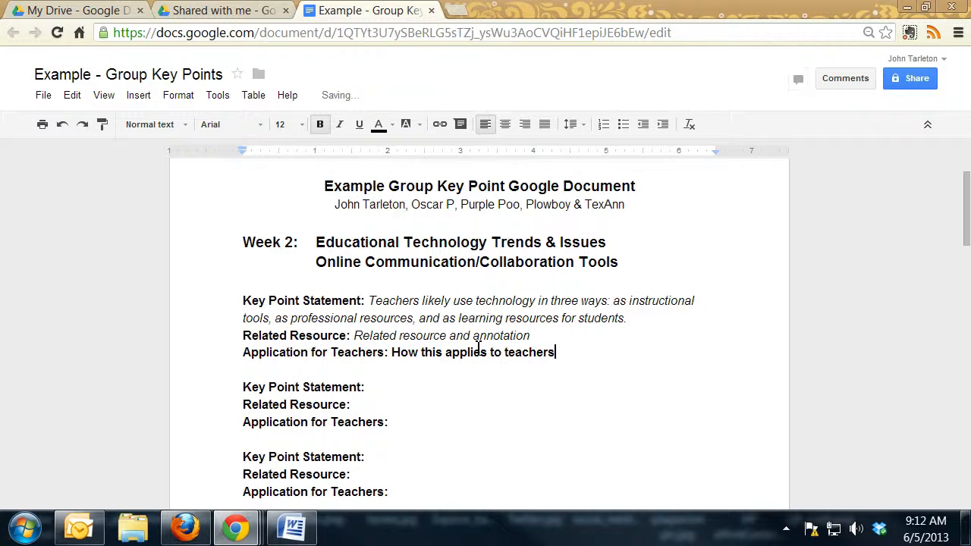
Step: Remove the bold formatting from "How this applies to teachers"
drag(391, 354, 564, 357)
click(320, 125)
click(560, 356)
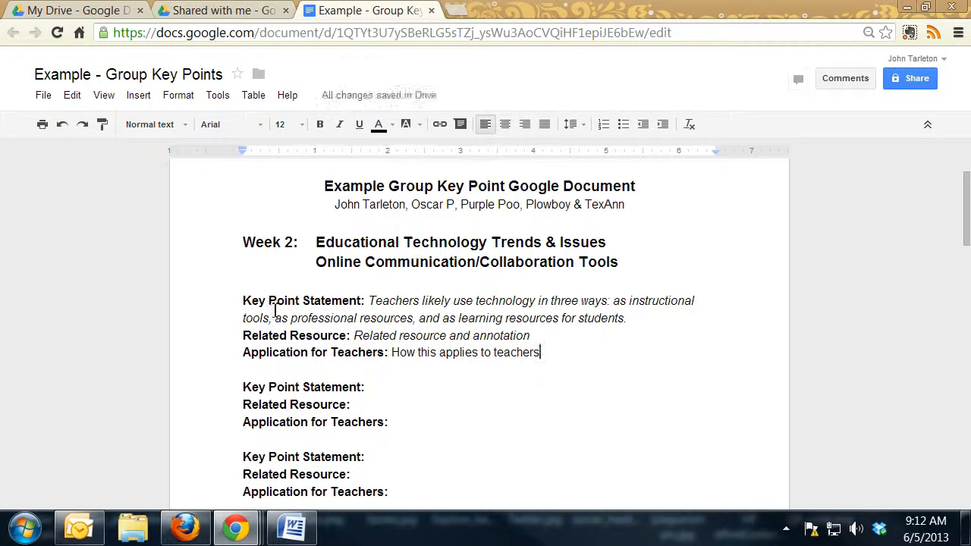
Step: Review the completed first key point, the blank key point entries below it and the group member line under the title
drag(243, 302, 546, 356)
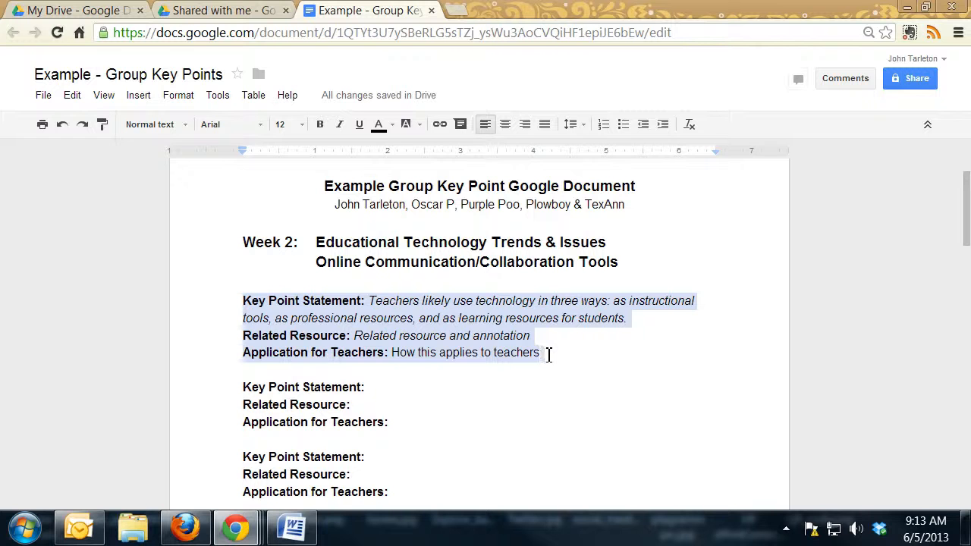
click(566, 359)
scroll(568, 345, down, 2)
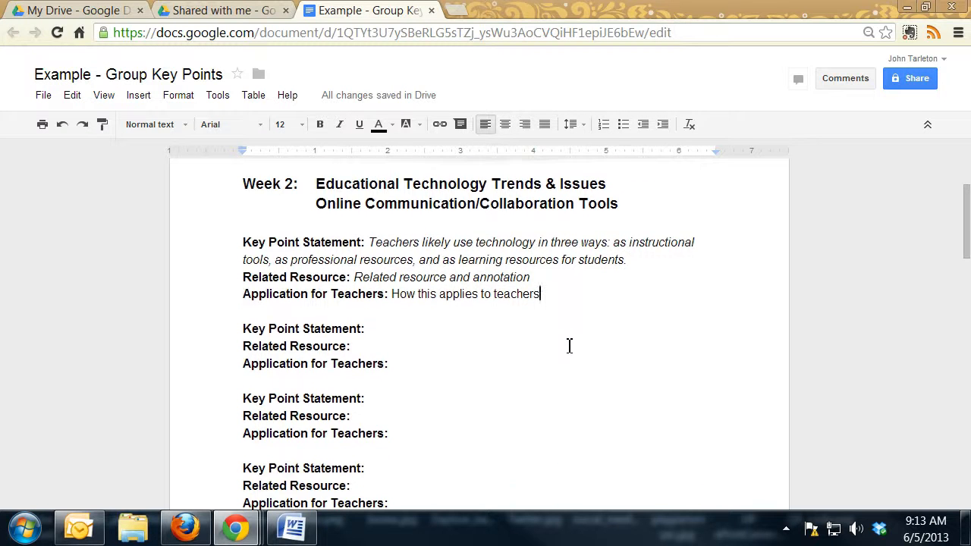
scroll(569, 346, up, 3)
scroll(571, 349, down, 3)
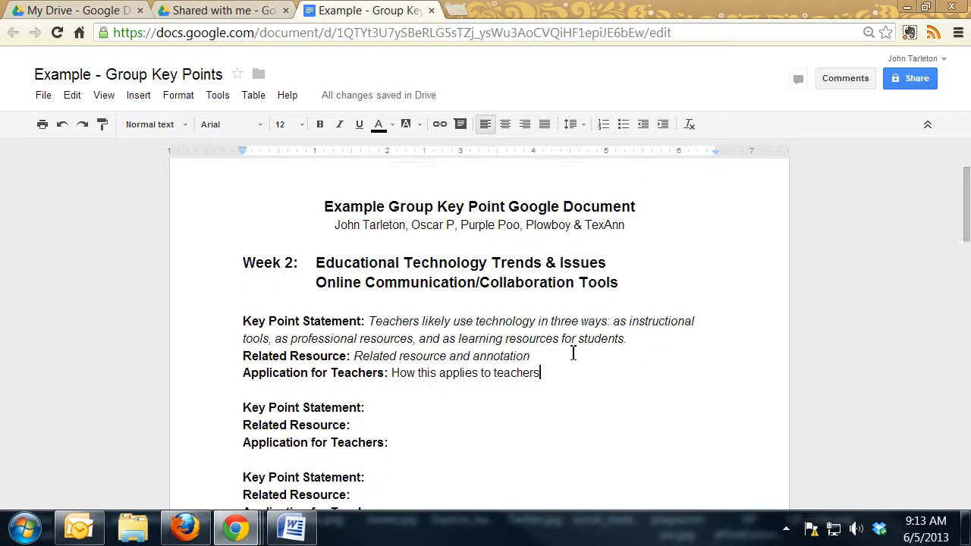
scroll(574, 353, down, 6)
scroll(374, 336, up, 2)
scroll(374, 337, up, 1)
drag(392, 491, 249, 255)
click(422, 275)
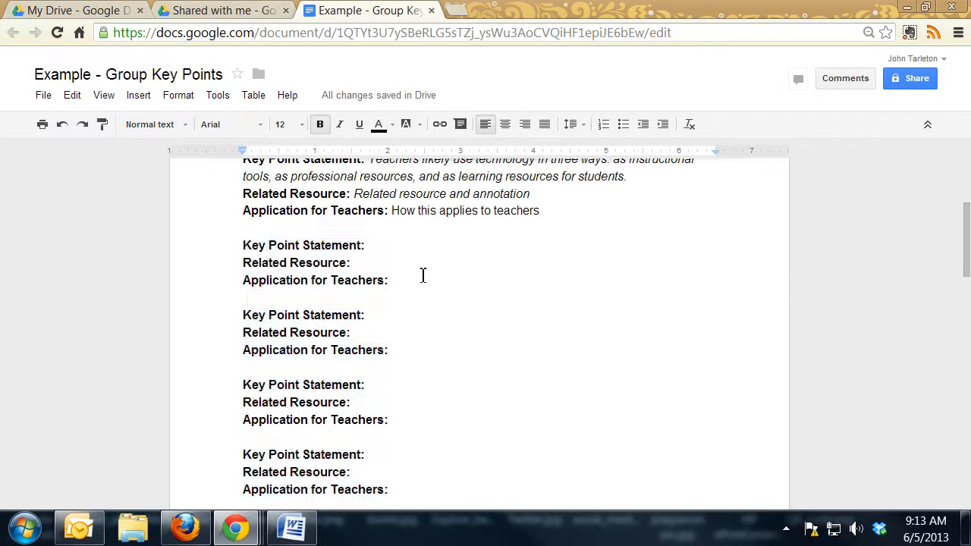
scroll(432, 286, up, 4)
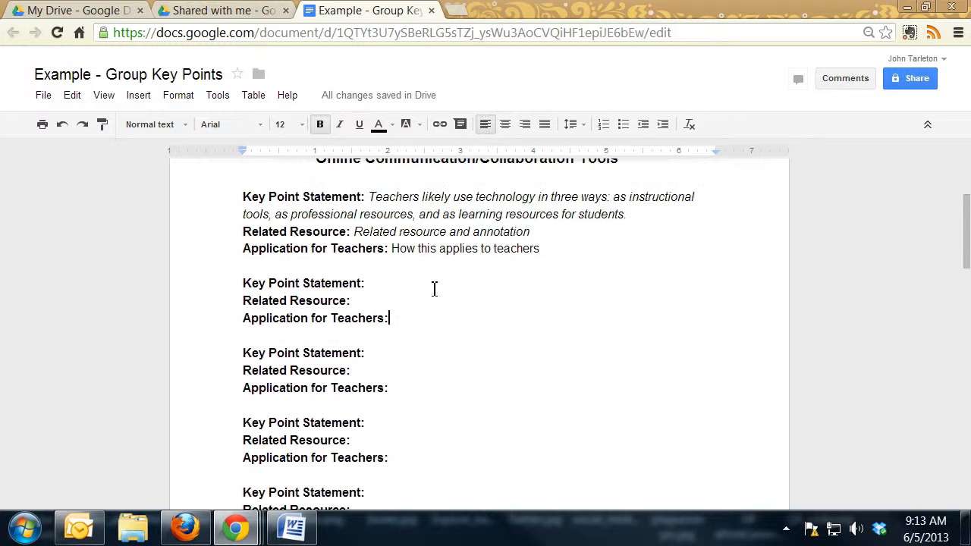
scroll(498, 288, up, 1)
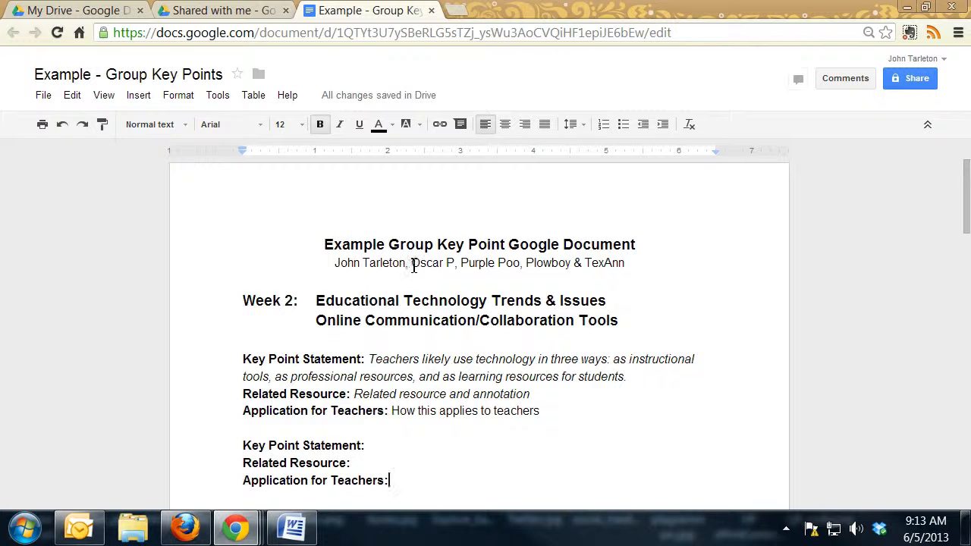
drag(412, 269, 458, 265)
Step: Fill in the second key point in italics with "Statement", the resource "Resource" and the teacher application "Application paragraph"
scroll(436, 342, down, 5)
scroll(432, 294, up, 3)
click(430, 325)
text(Statement)
click(432, 338)
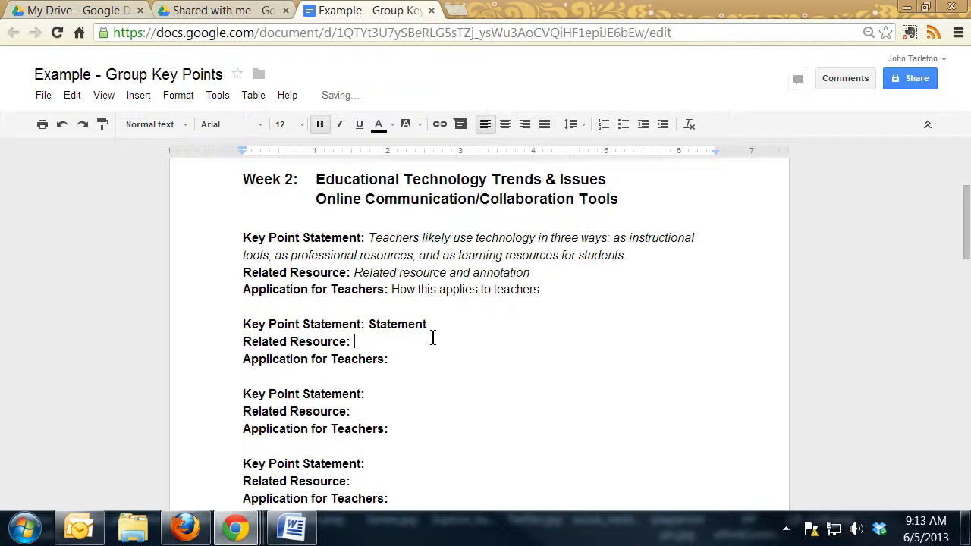
text(Resource)
click(438, 359)
text(Applica)
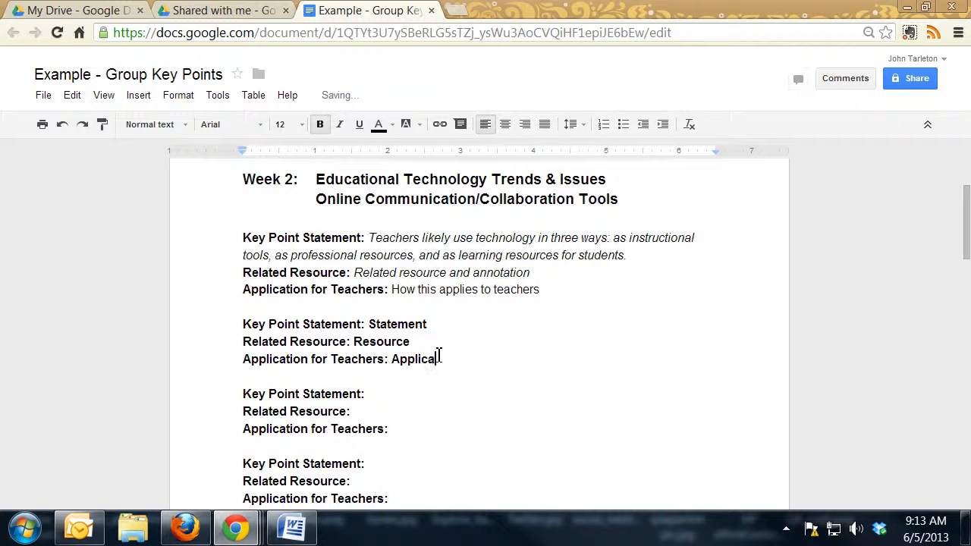
text(tion paragrap)
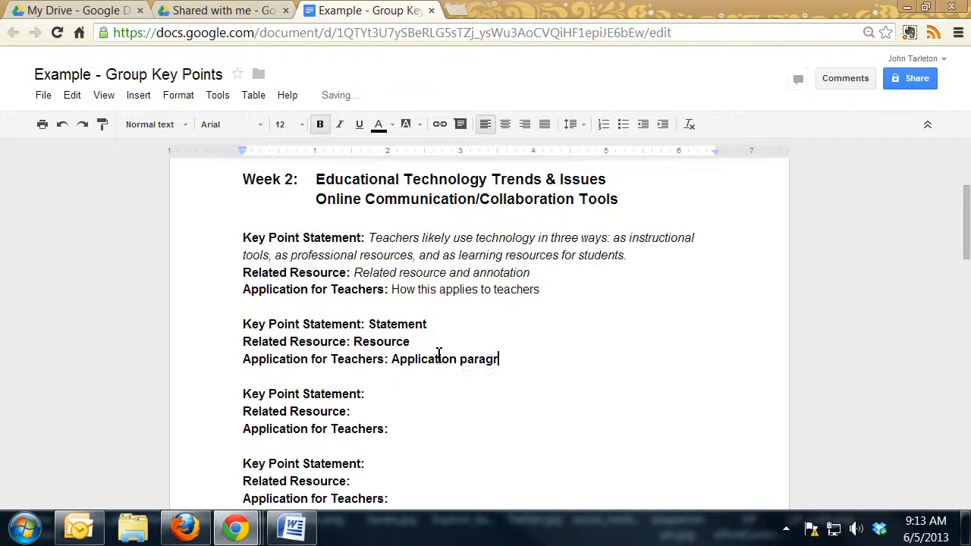
text(h)
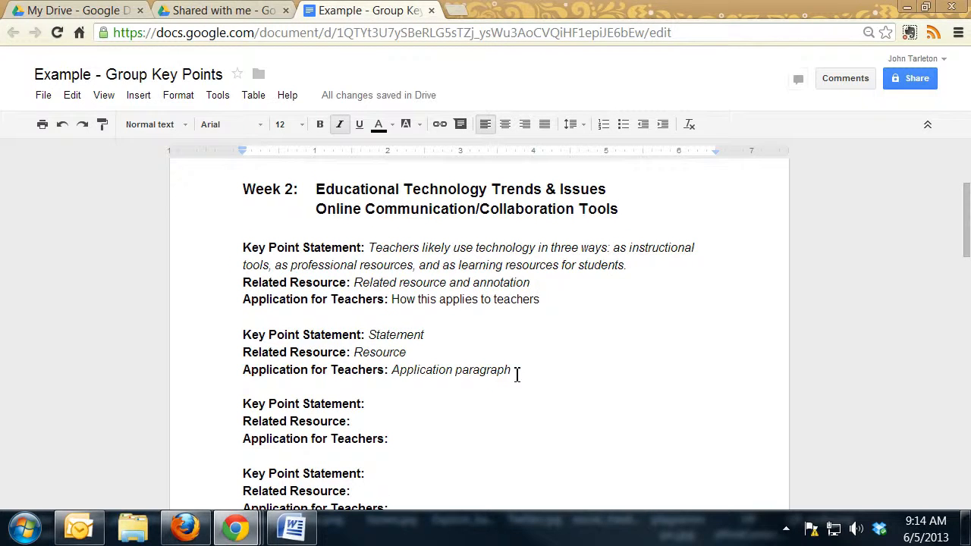
Step: Review the second key point's statement, resource and application lines along with the top of the document
drag(516, 374, 243, 338)
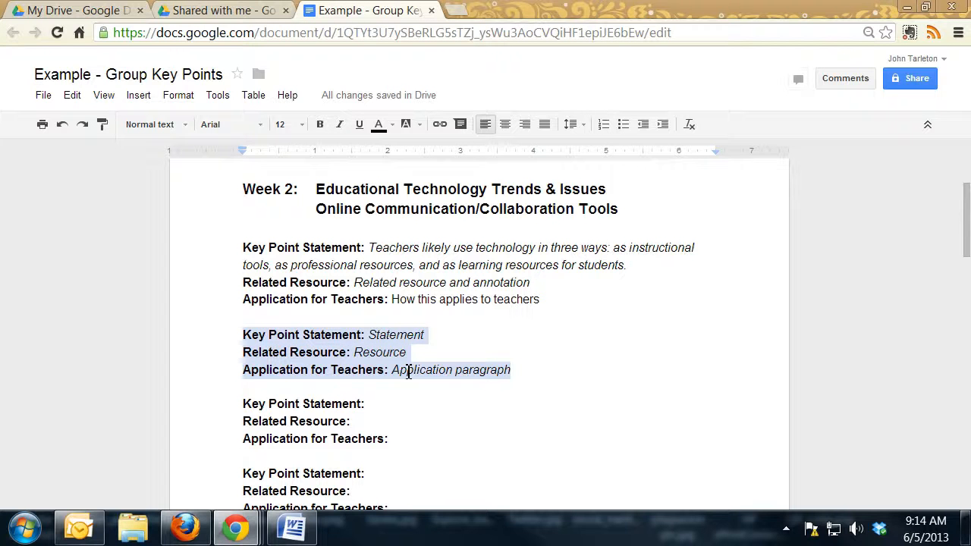
click(381, 361)
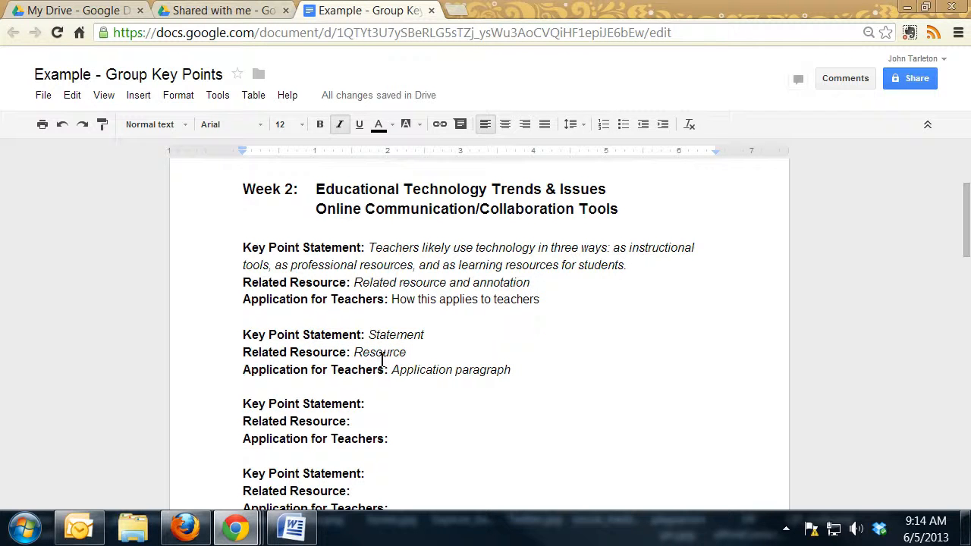
scroll(531, 376, up, 1)
scroll(547, 380, up, 1)
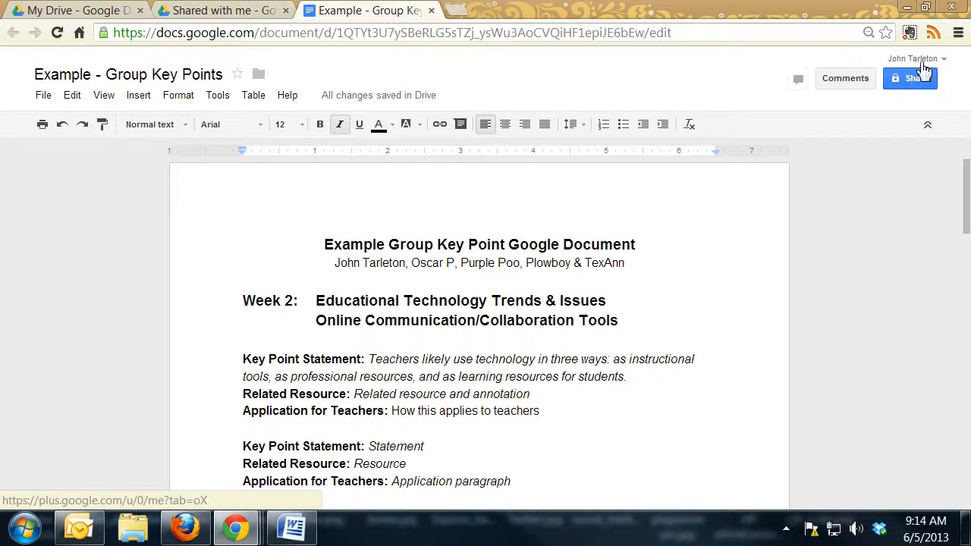
scroll(704, 357, down, 3)
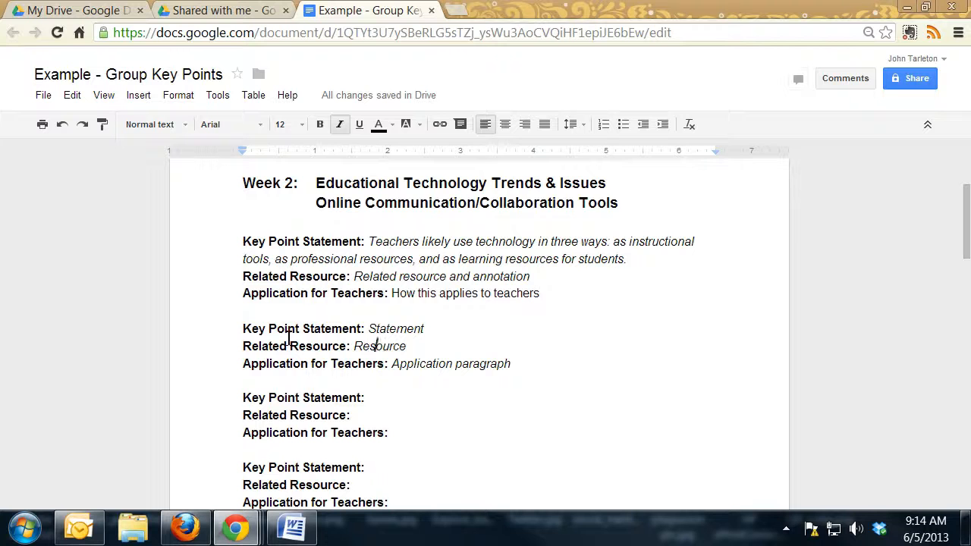
drag(245, 332, 518, 372)
click(507, 364)
drag(243, 329, 364, 331)
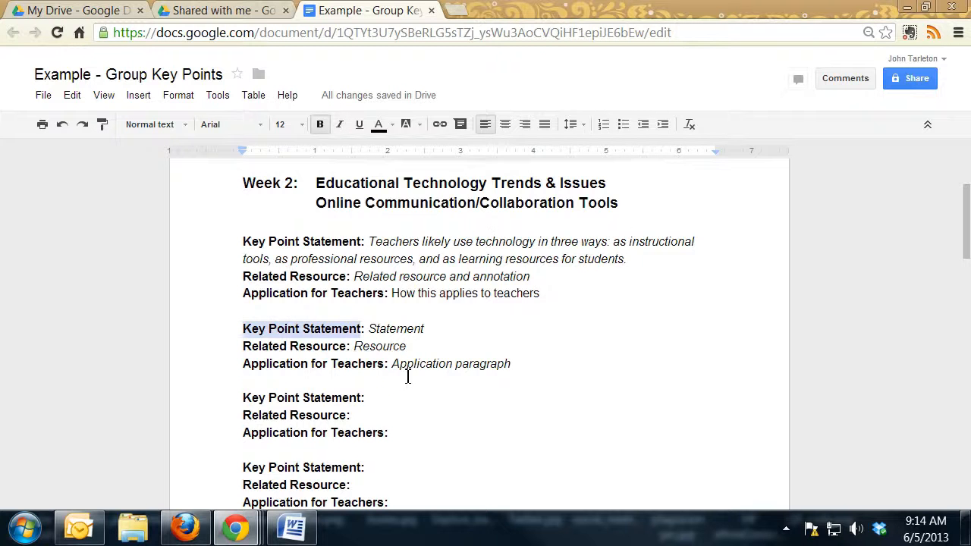
Step: Comment on the second "Key Point Statement" label, praising the member's excellent insights by name and adding "I really like that you said x, y, and z."
scroll(321, 325, up, 2)
click(139, 99)
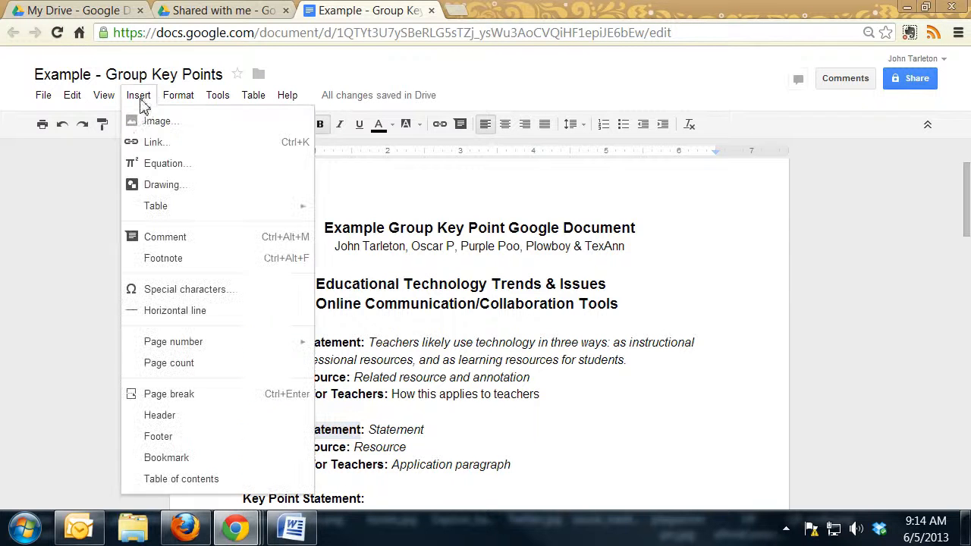
click(173, 237)
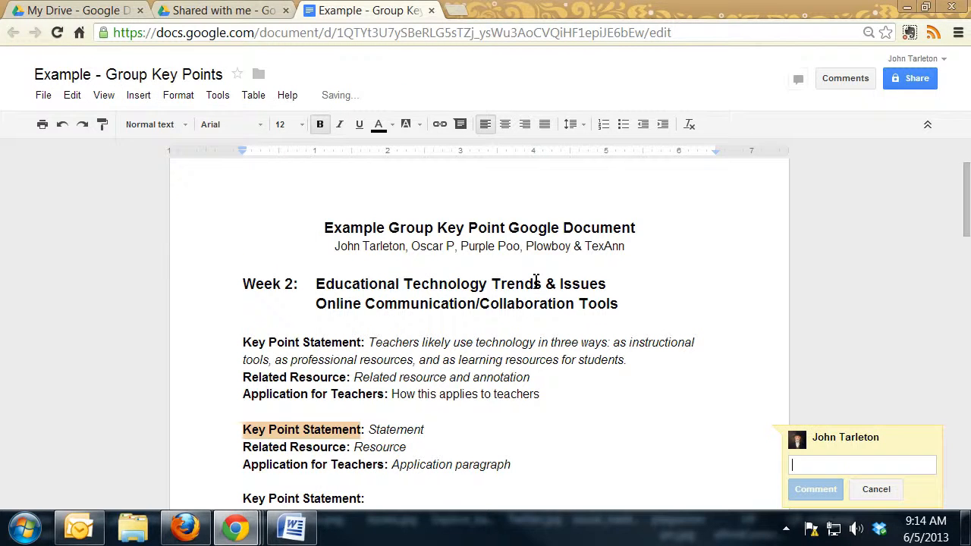
text(Excellent insights, Oscar)
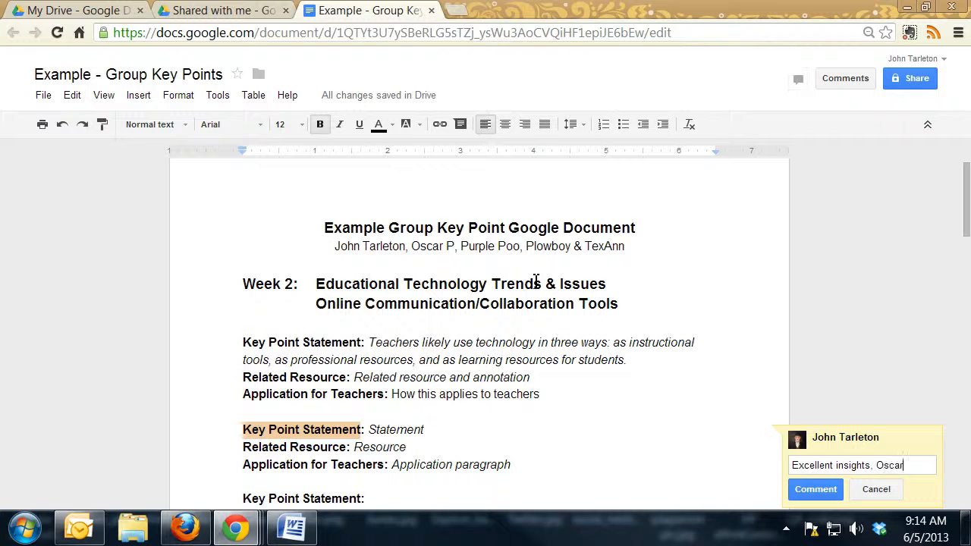
text(! I really )
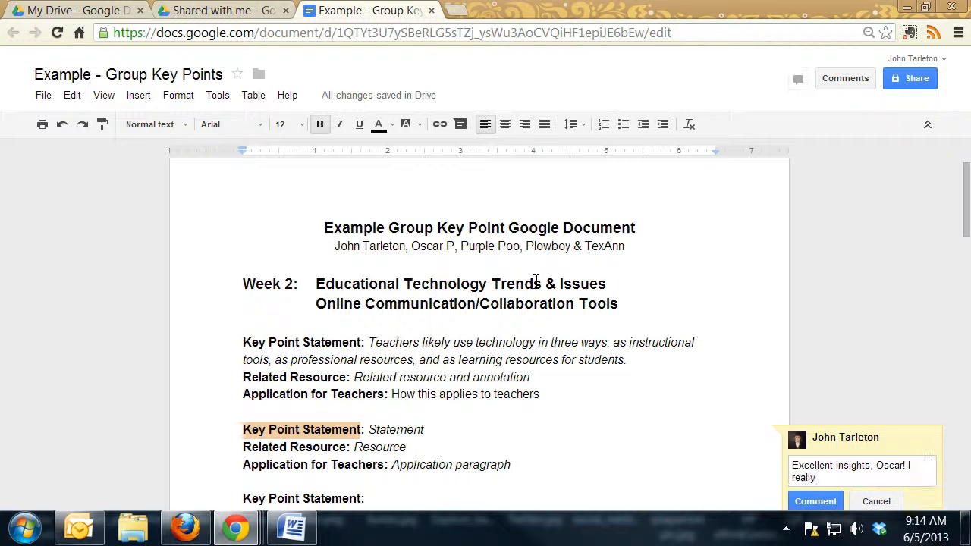
text(like that you said x, y, an)
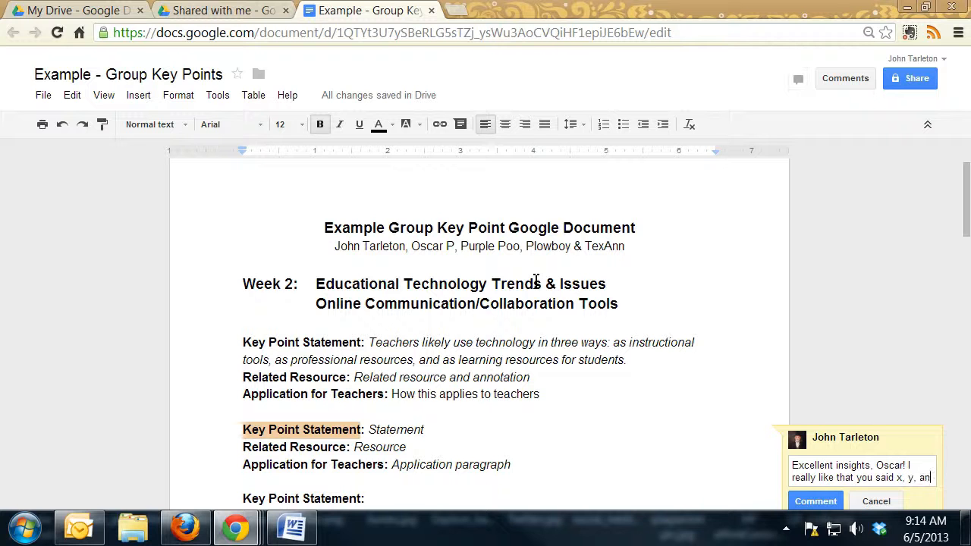
text(d z)
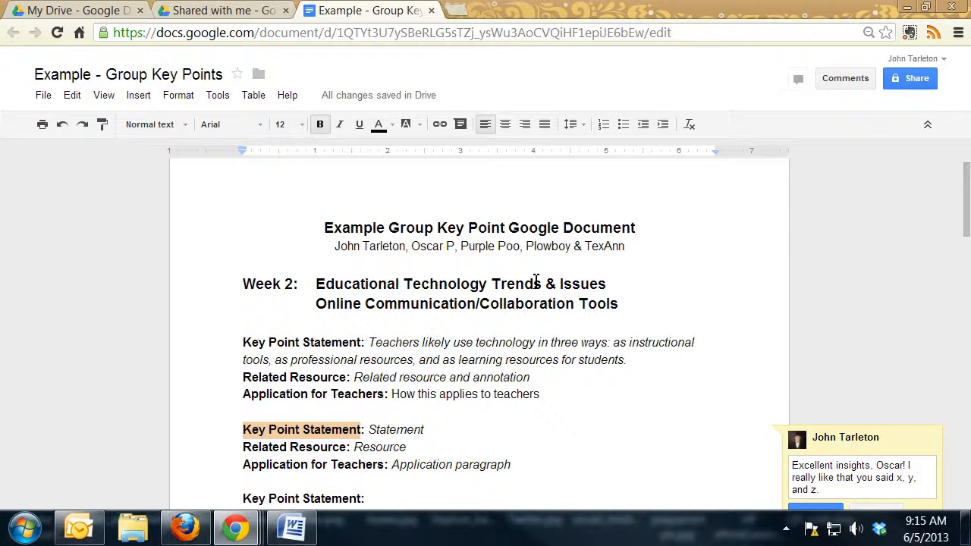
text(.)
scroll(561, 270, down, 1)
click(816, 439)
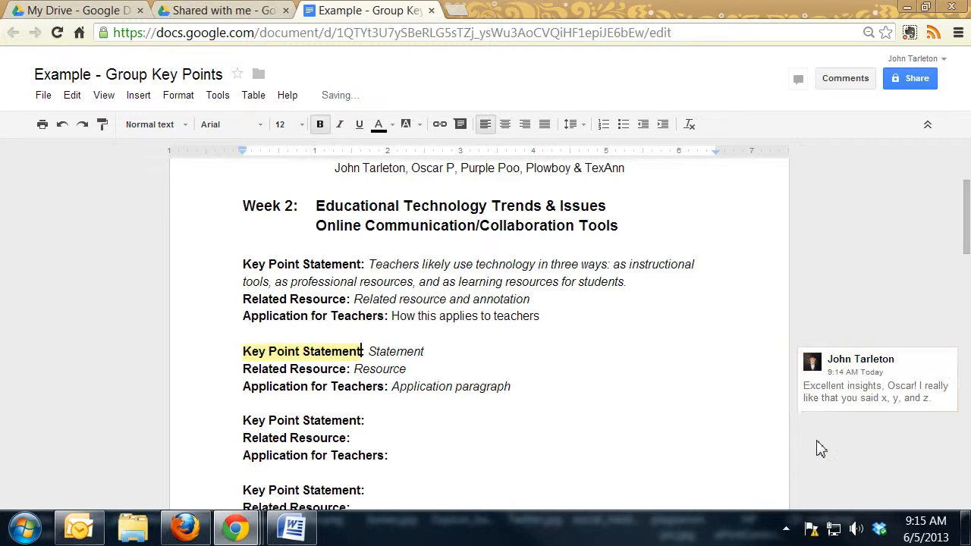
Step: Review the commented second key point, its resource line, the blank entries below it and the complete first and second key point blocks
scroll(585, 353, down, 3)
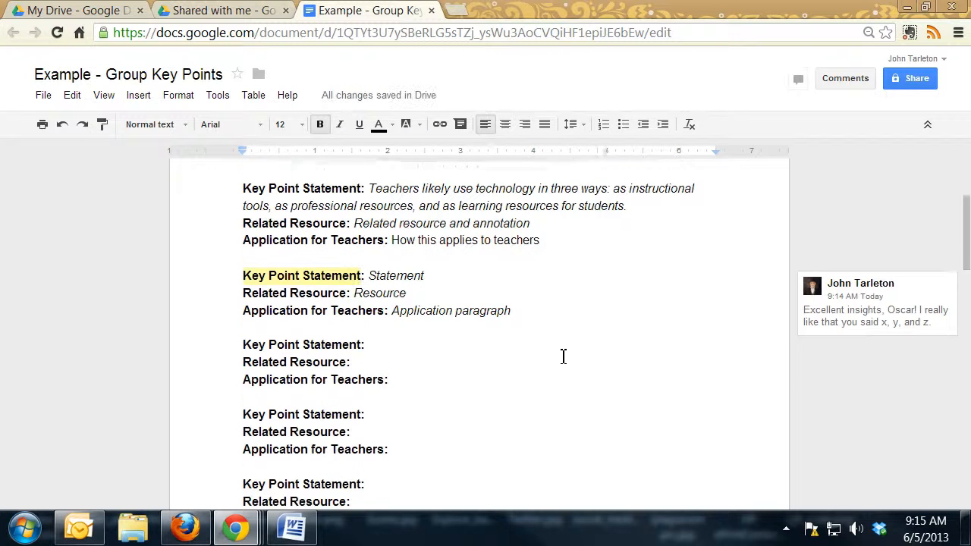
scroll(563, 357, up, 2)
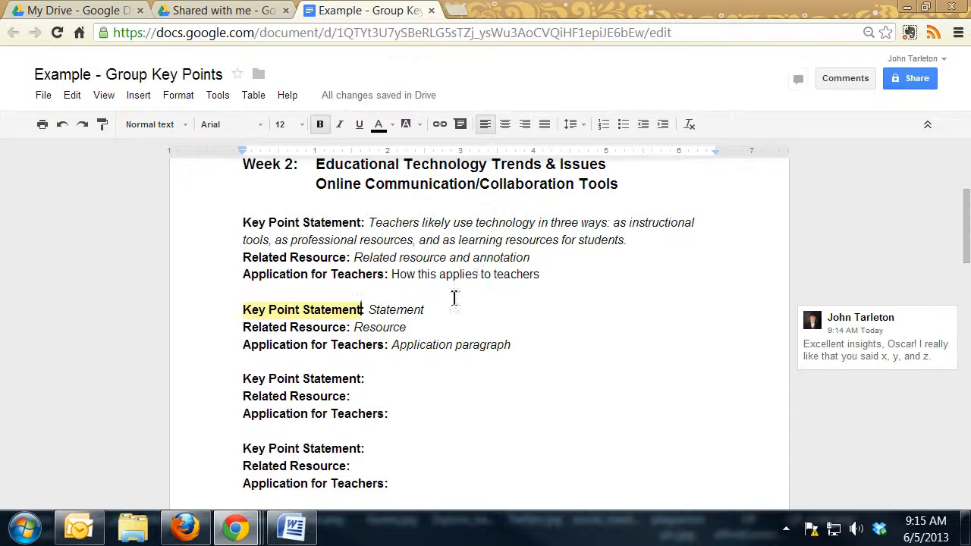
drag(413, 331, 359, 328)
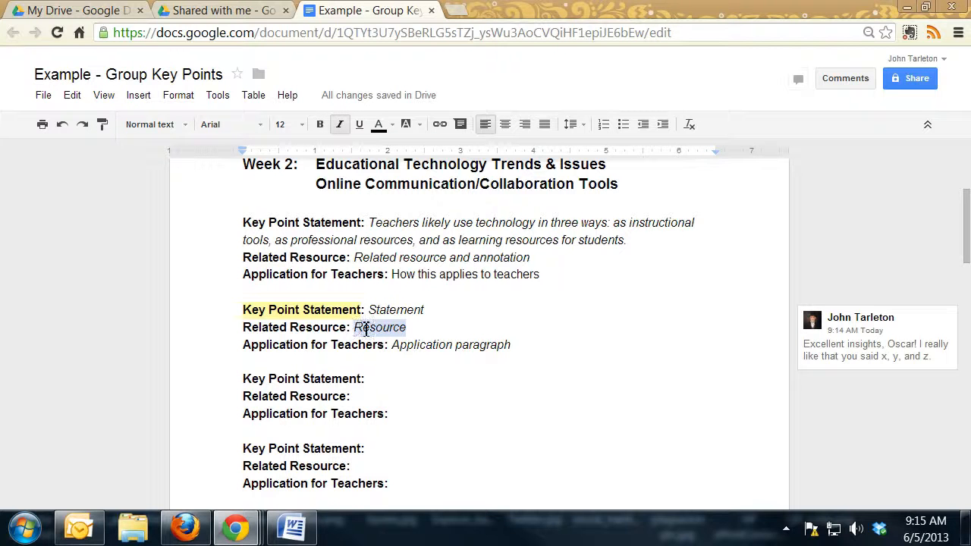
click(365, 332)
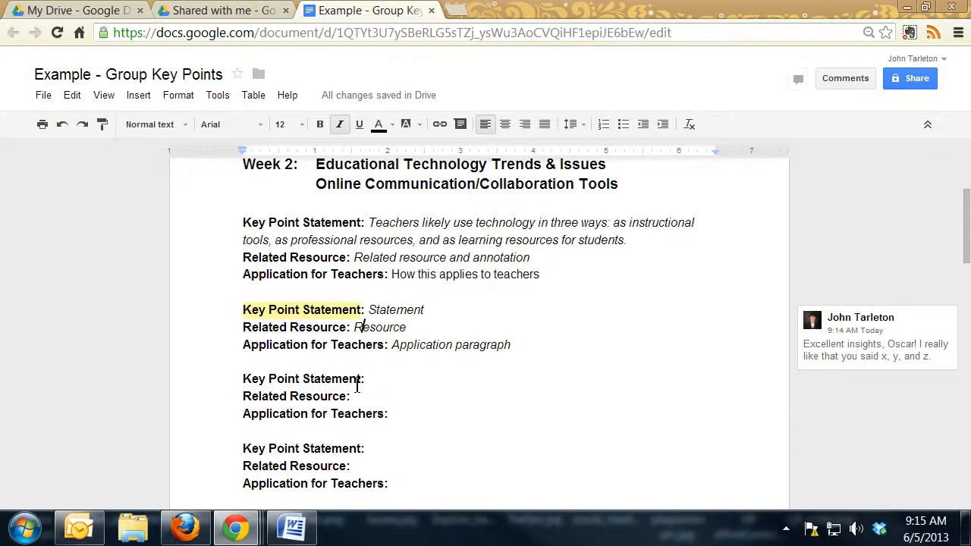
click(357, 386)
click(370, 463)
scroll(482, 393, up, 1)
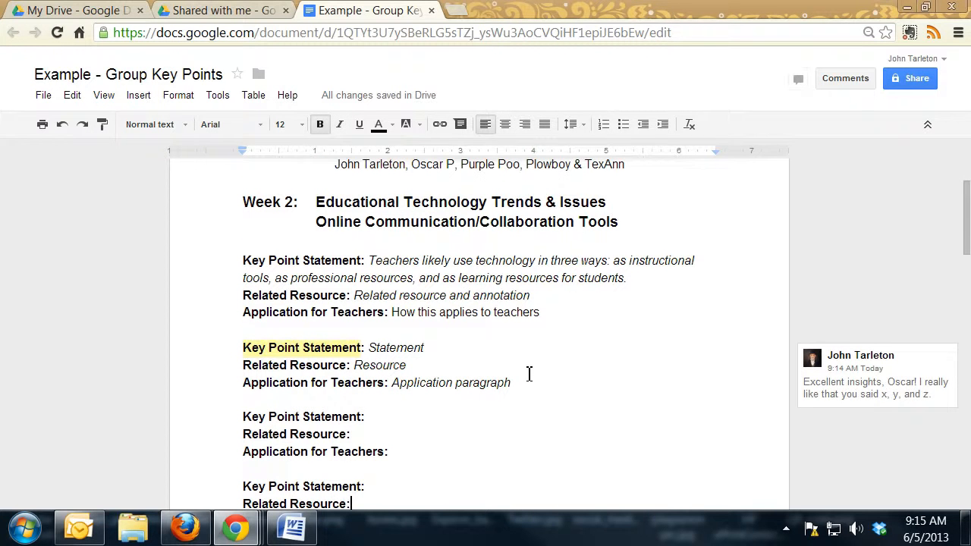
drag(539, 313, 238, 260)
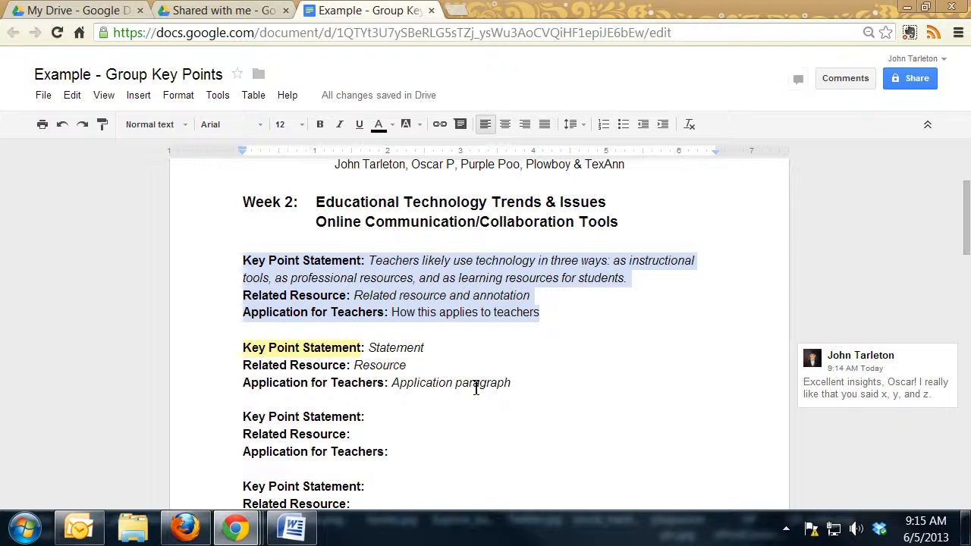
drag(513, 383, 243, 348)
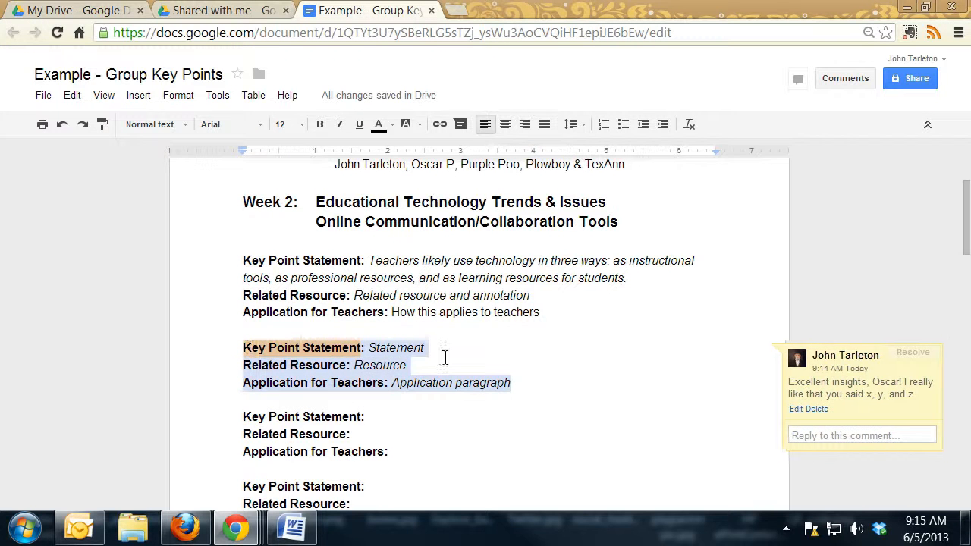
click(443, 355)
scroll(564, 392, down, 1)
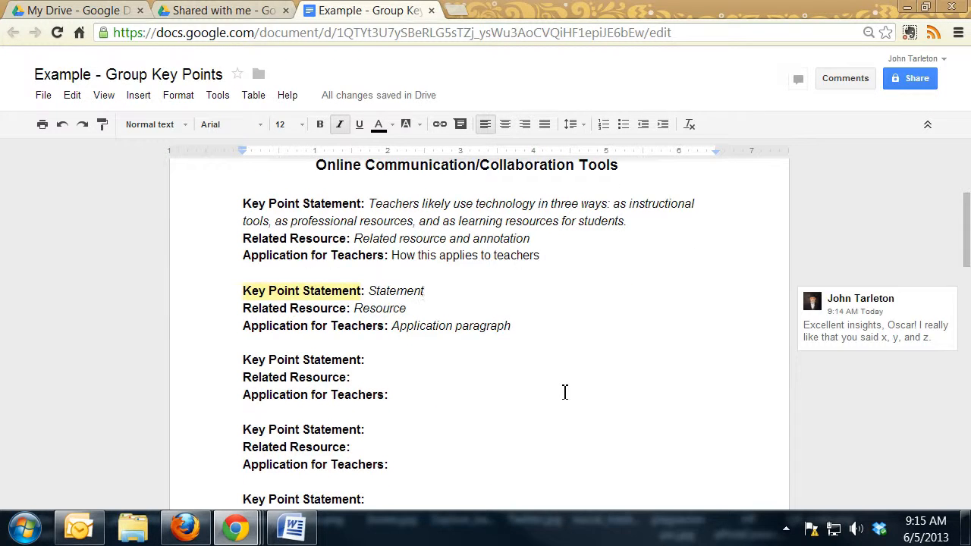
scroll(564, 392, up, 2)
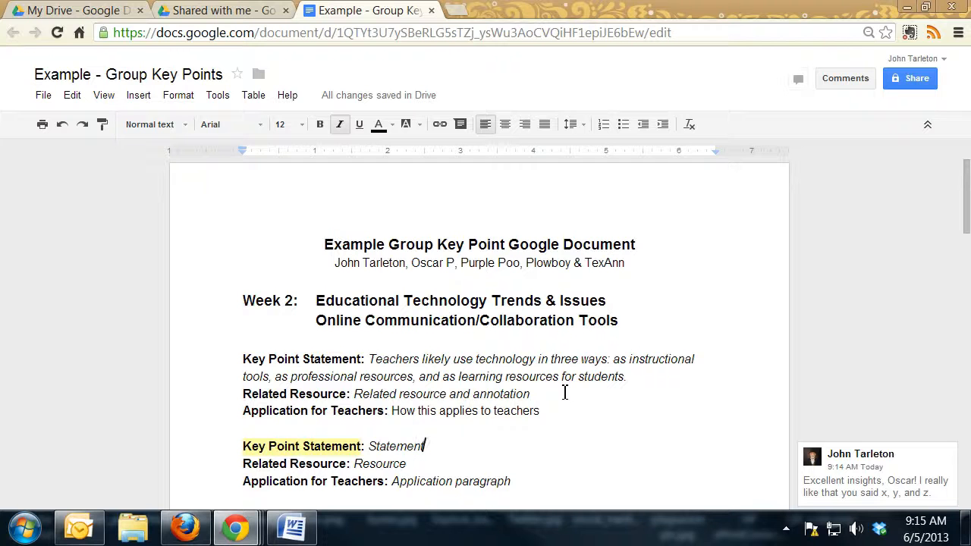
Step: Examine the group member line under the title and the first key point's statement, related resource and teacher application
drag(335, 262, 630, 263)
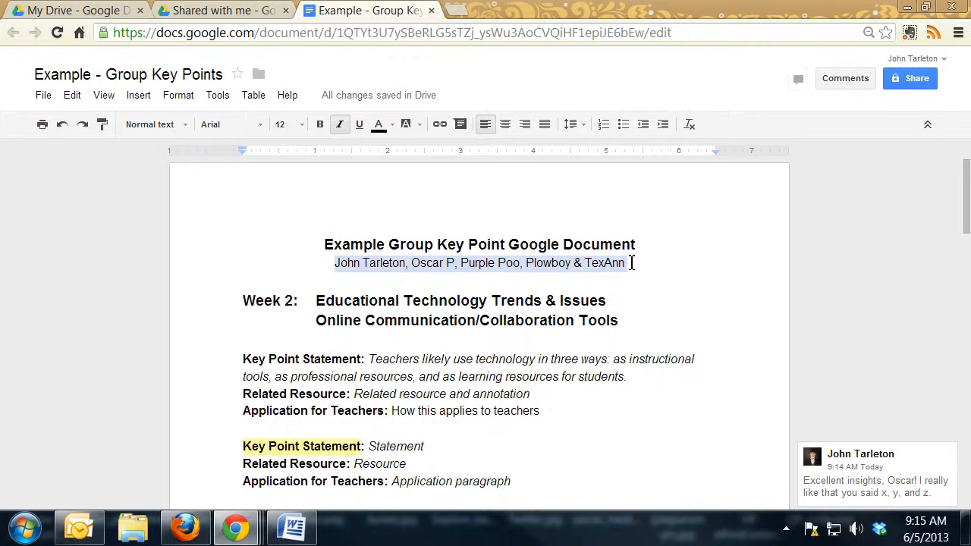
scroll(601, 360, down, 1)
drag(542, 352, 367, 301)
click(353, 336)
click(393, 353)
drag(393, 352, 551, 356)
click(551, 356)
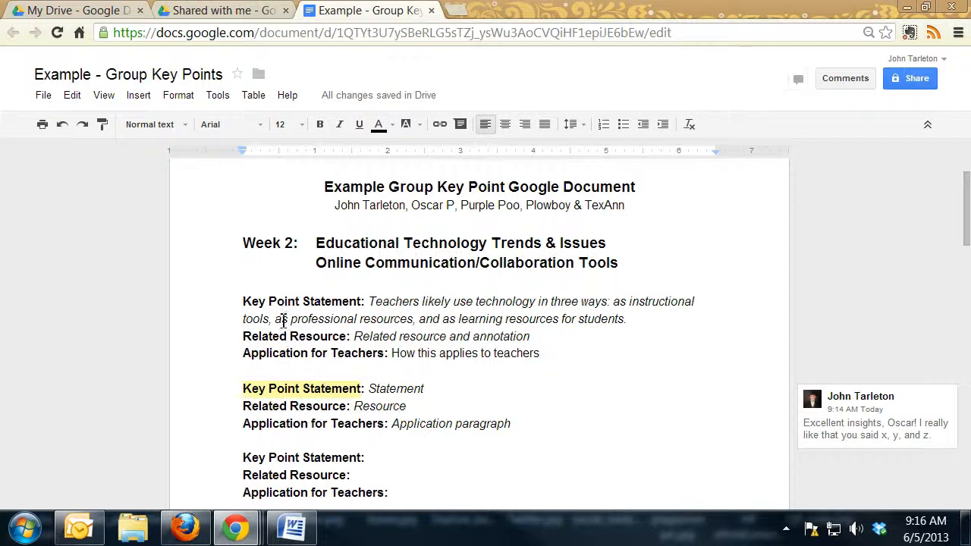
drag(243, 301, 371, 303)
drag(243, 336, 354, 339)
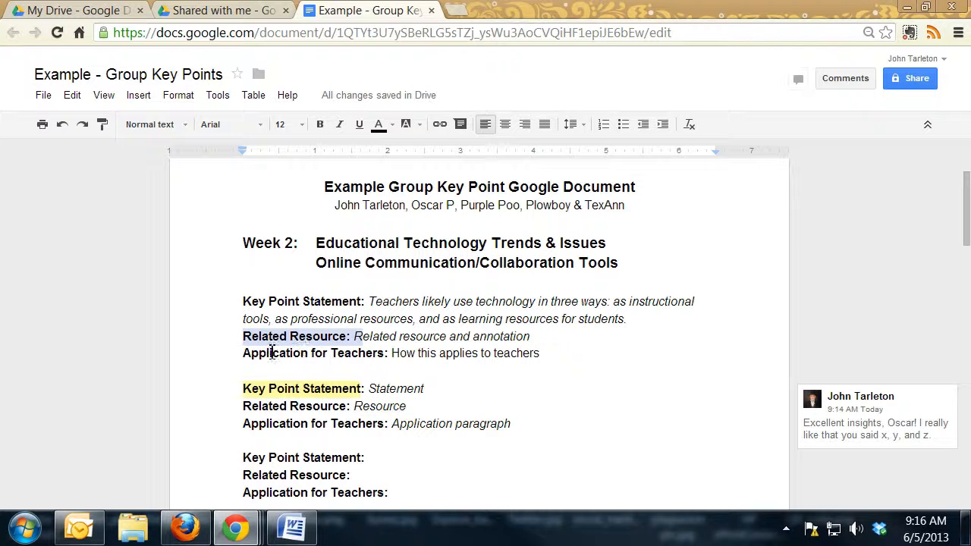
click(275, 302)
click(288, 336)
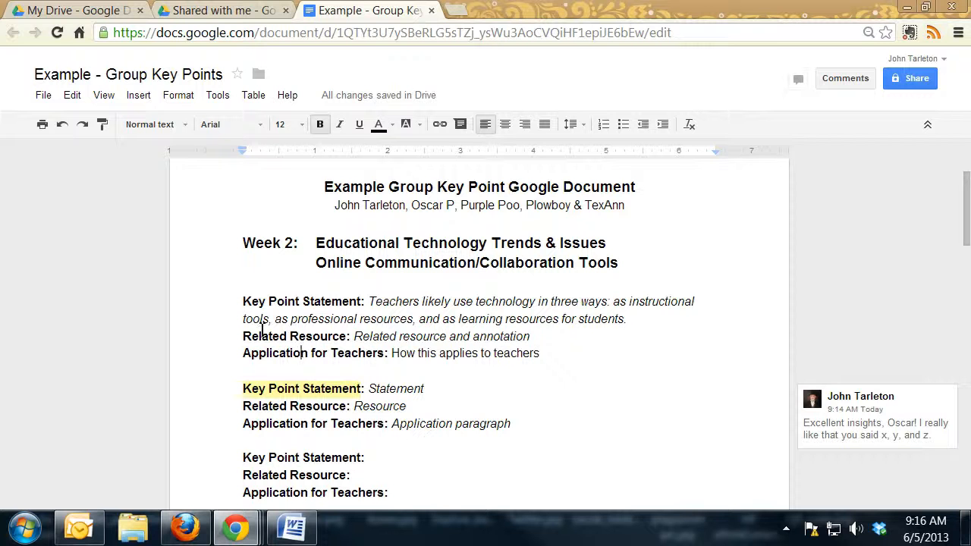
drag(242, 301, 543, 357)
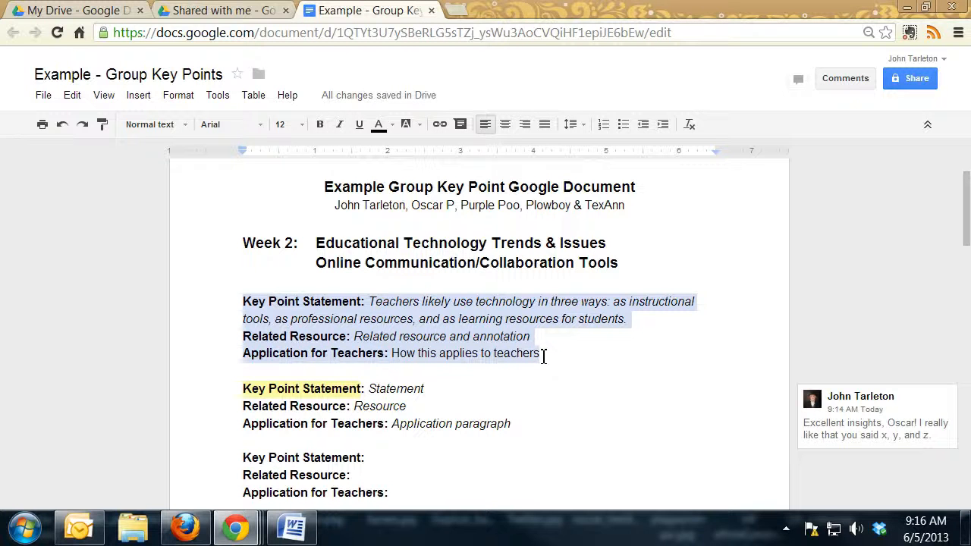
scroll(599, 395, up, 1)
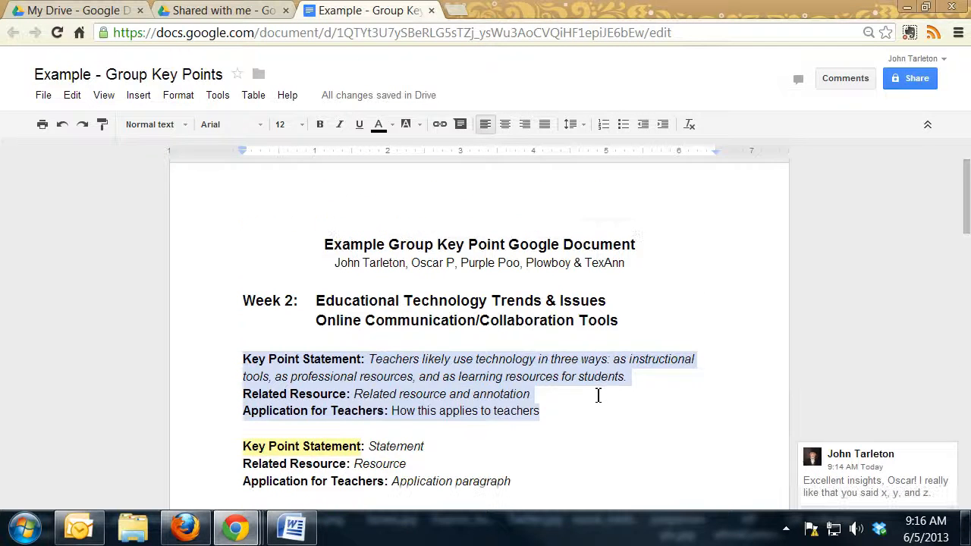
click(555, 404)
scroll(553, 411, down, 1)
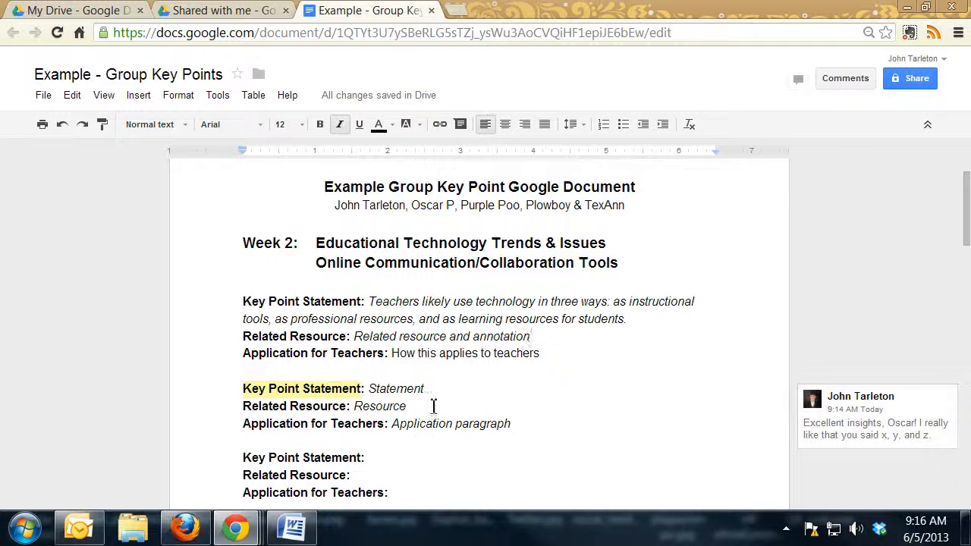
scroll(540, 369, down, 2)
scroll(547, 372, up, 3)
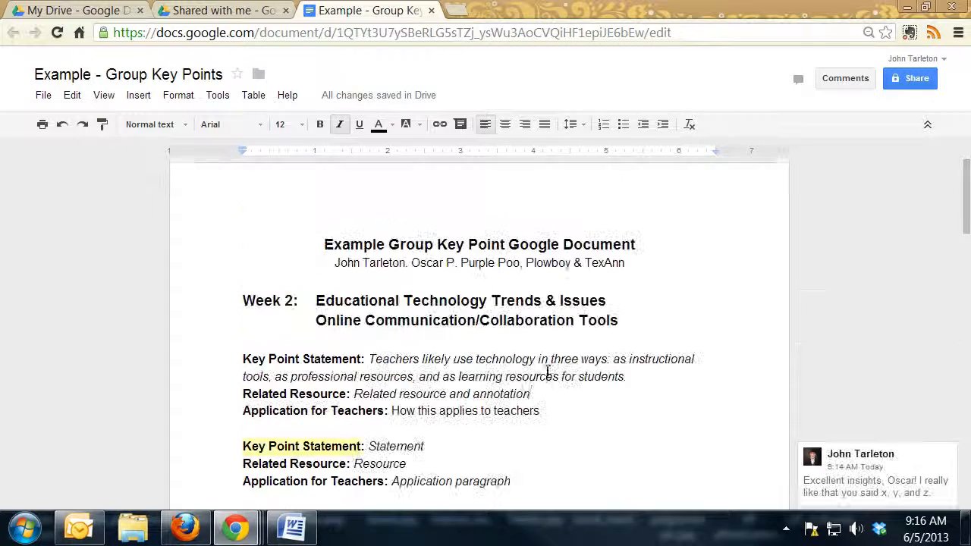
click(786, 529)
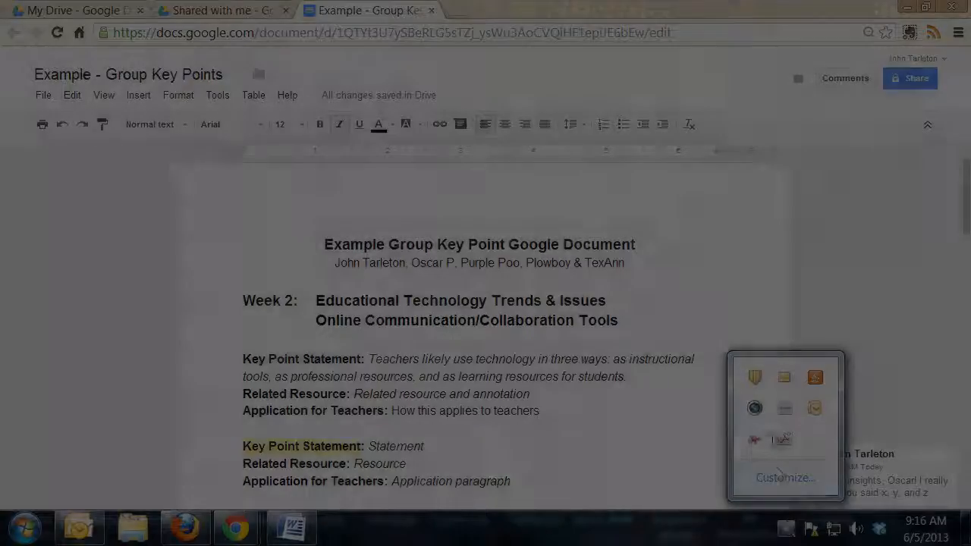